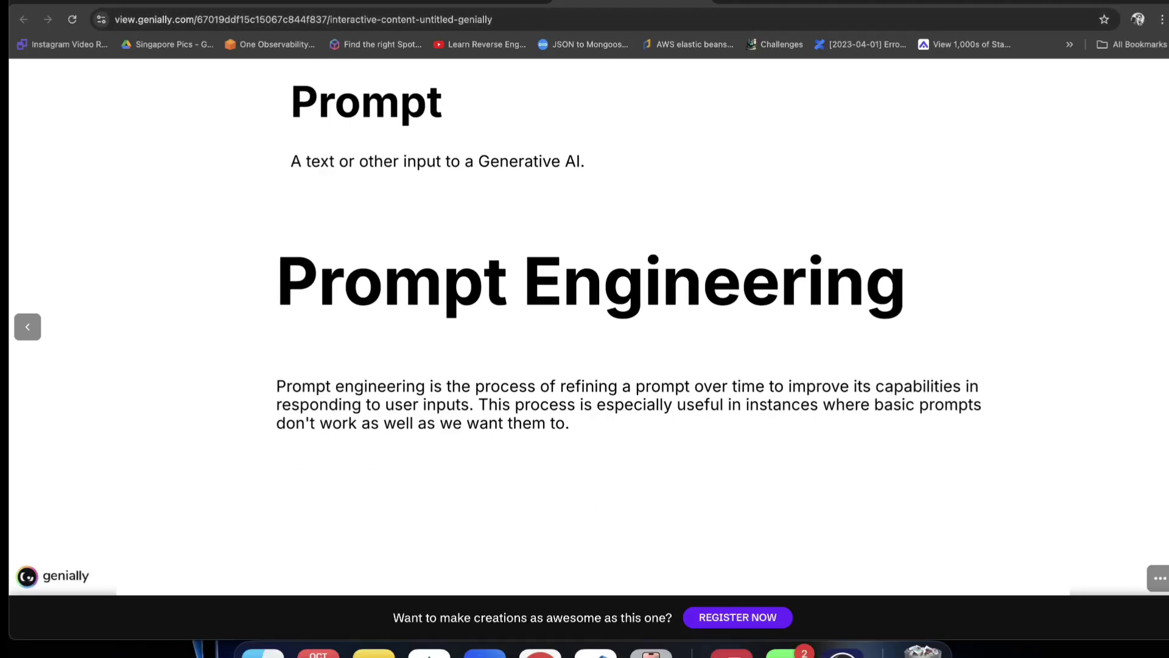
Step: In the ChatGPT conversation, scroll back and highlight the first question, 923 * 99
{"action": "left_click", "coordinate": [93, 2]}
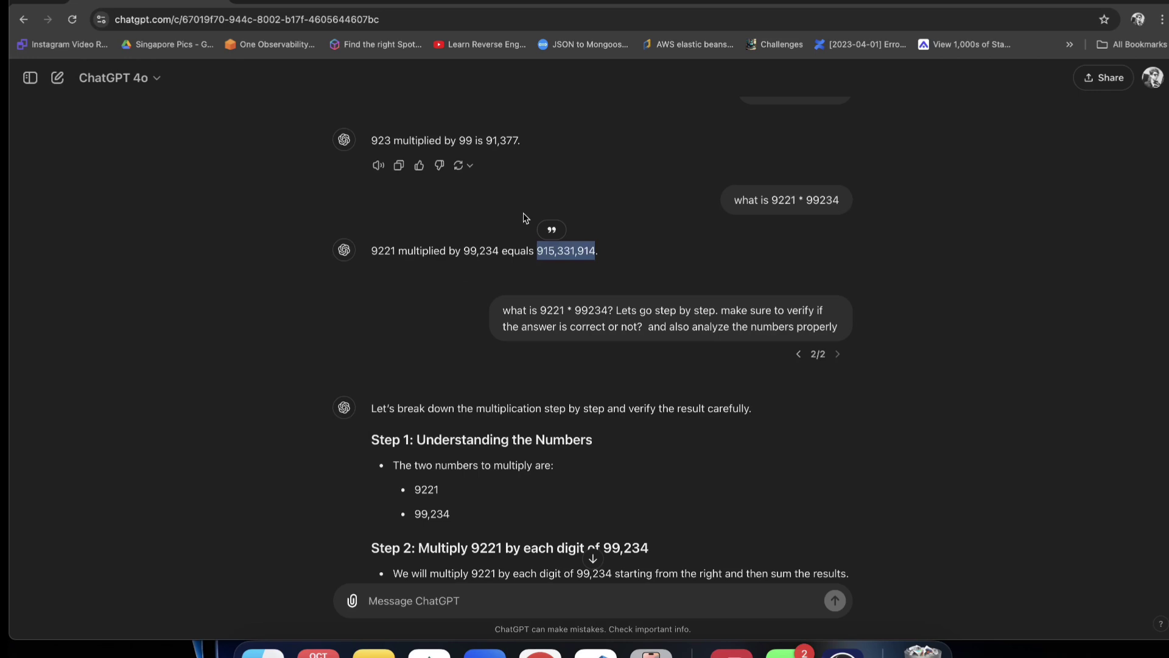
{"action": "scroll", "coordinate": [808, 385], "scroll_direction": "up", "scroll_amount": 1}
{"action": "scroll", "coordinate": [713, 189], "scroll_direction": "up", "scroll_amount": 5}
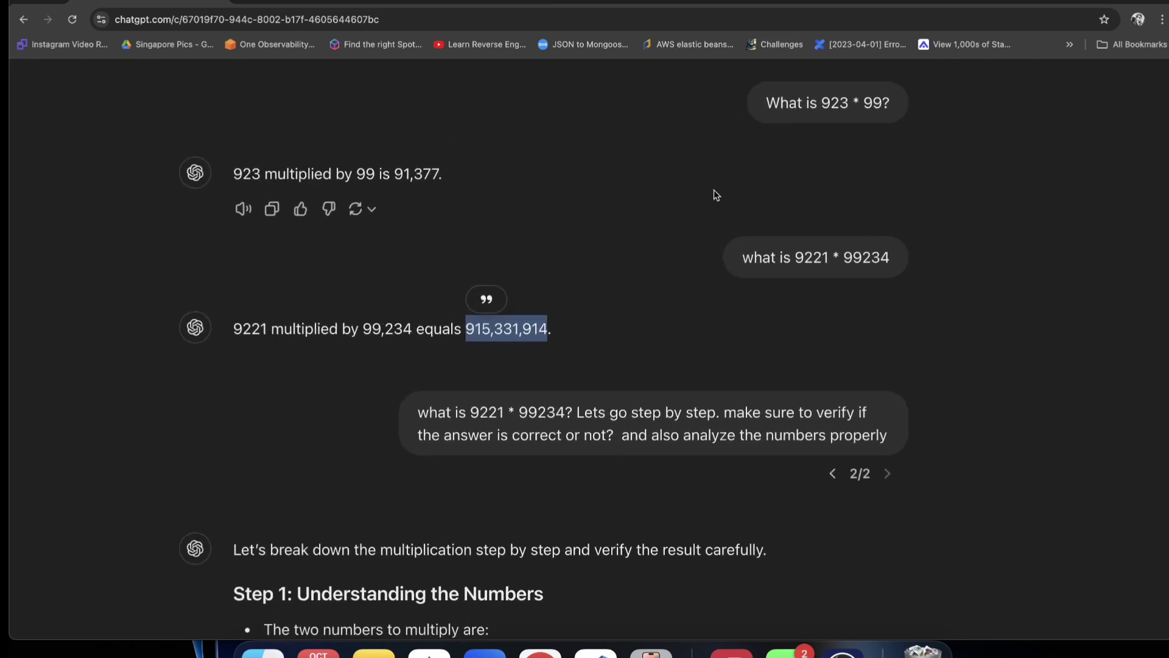
{"action": "scroll", "coordinate": [713, 189], "scroll_direction": "up", "scroll_amount": 2}
{"action": "left_click_drag", "start_coordinate": [824, 157], "coordinate": [903, 159]}
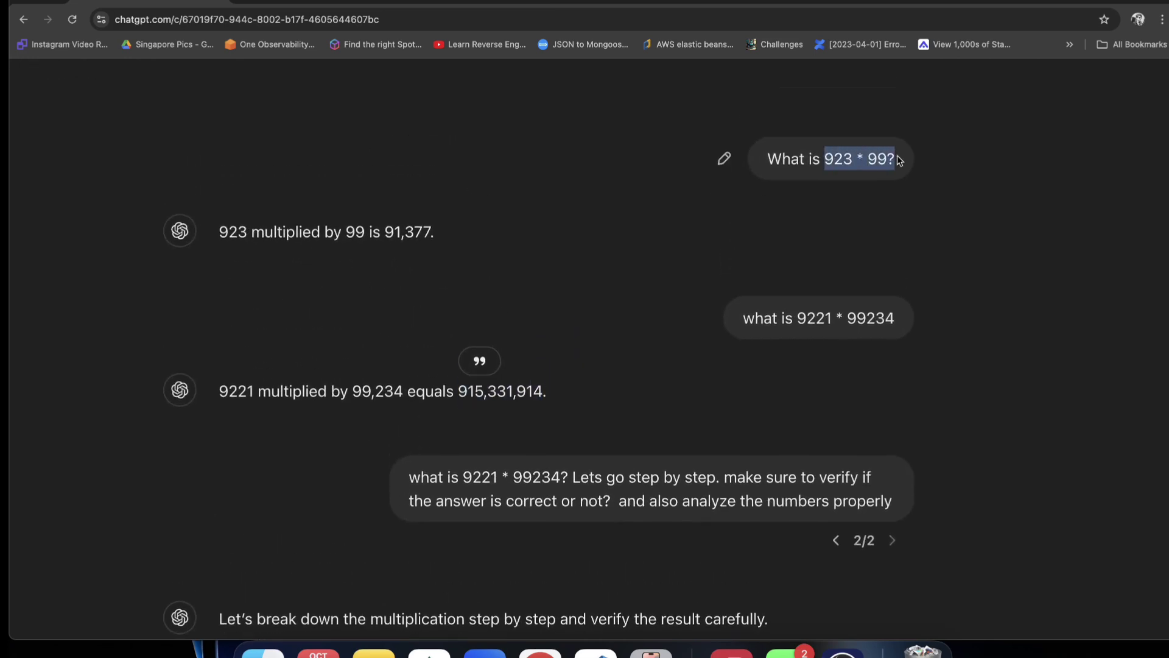
Step: Calculate 923 * 99 in Spotlight, confirming the result 91,377
{"action": "key", "text": "super+space"}
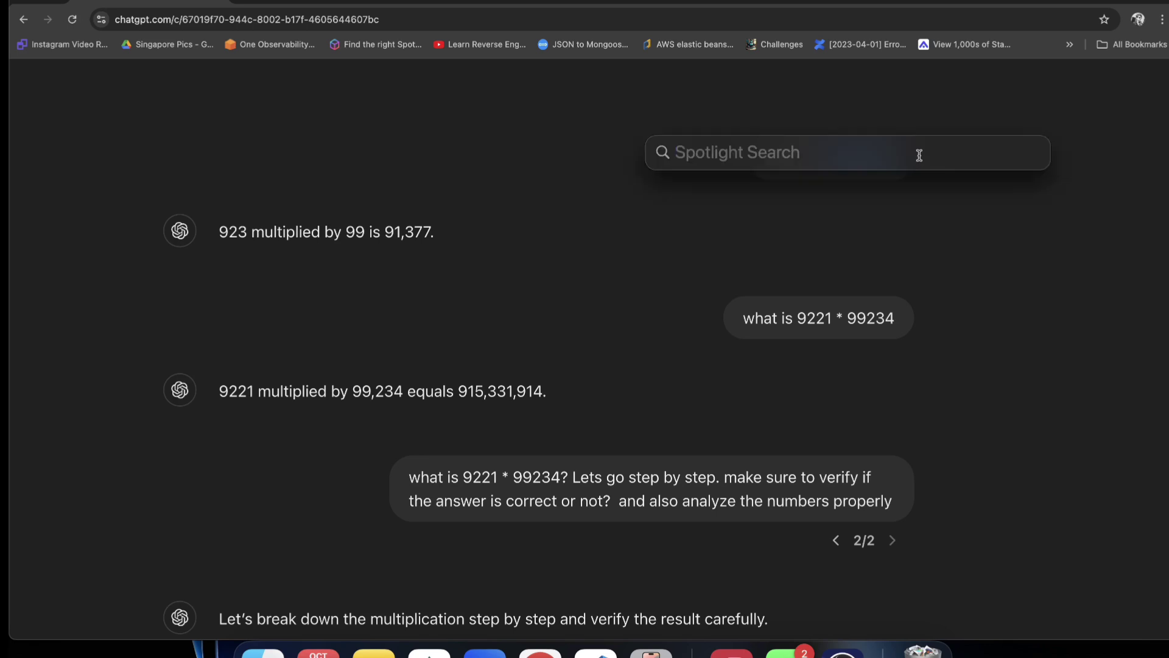
{"action": "key", "text": "super+space"}
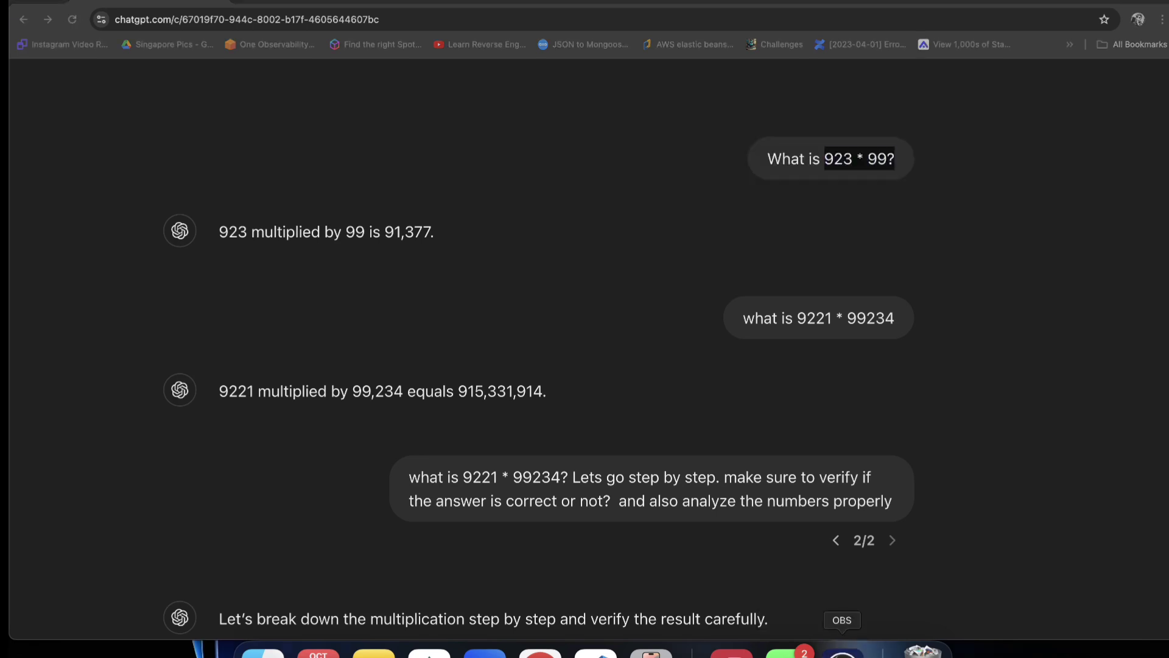
{"action": "key", "text": "super+space"}
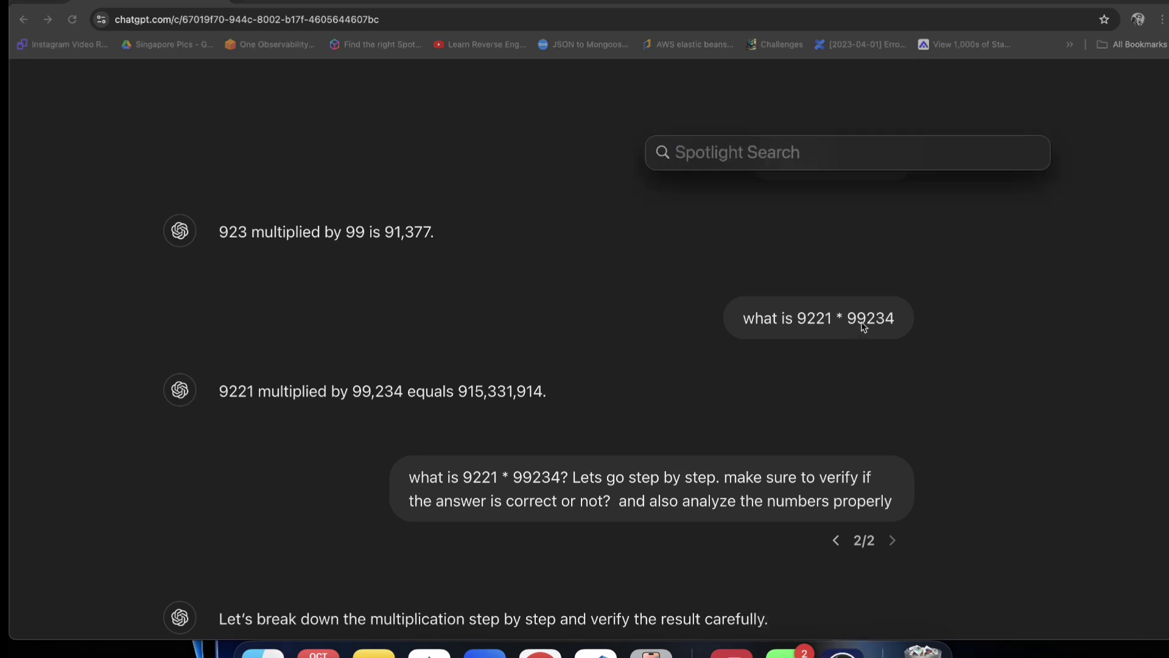
{"action": "left_click_drag", "start_coordinate": [756, 147], "coordinate": [667, 288]}
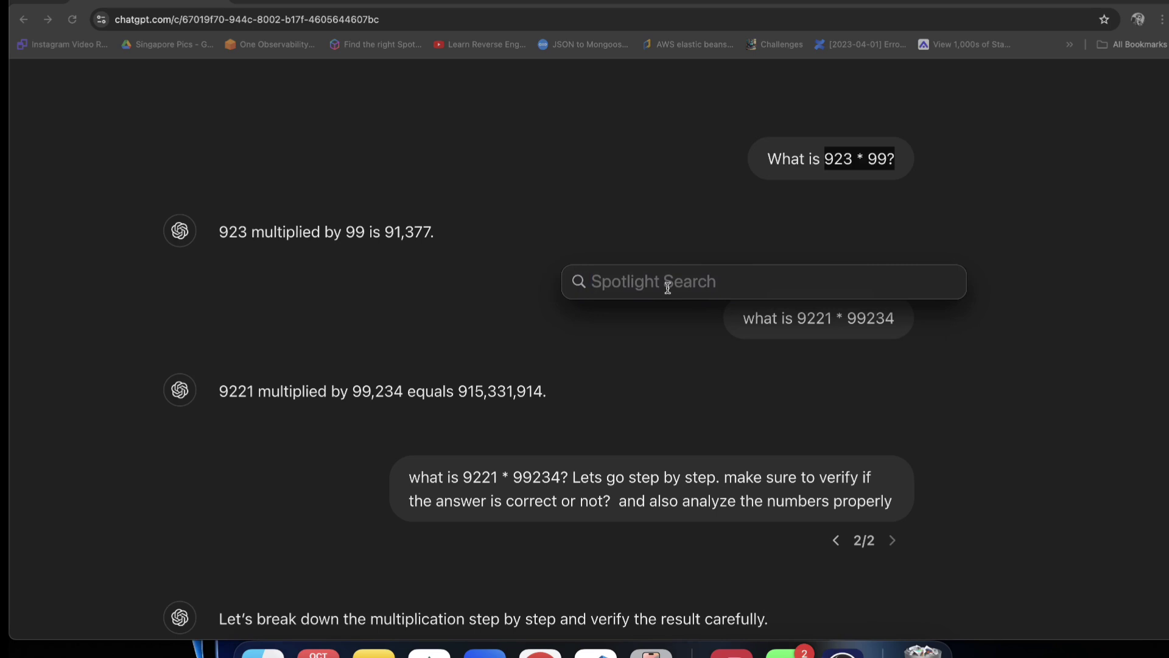
{"action": "type", "text": "923 * 9"}
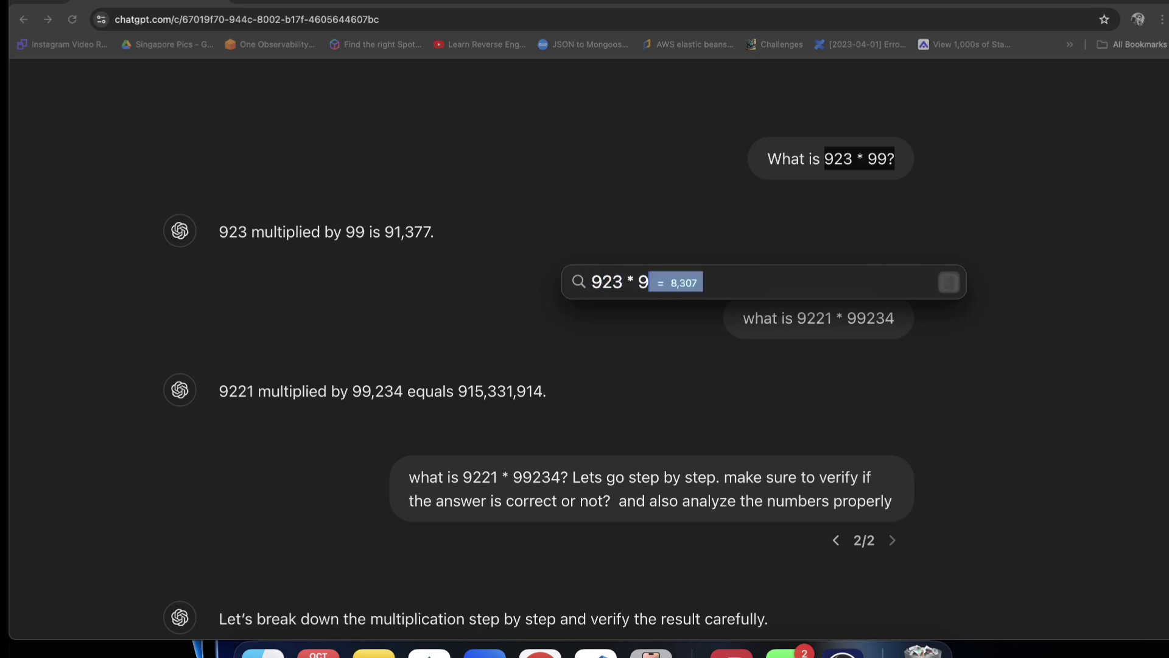
{"action": "type", "text": "9"}
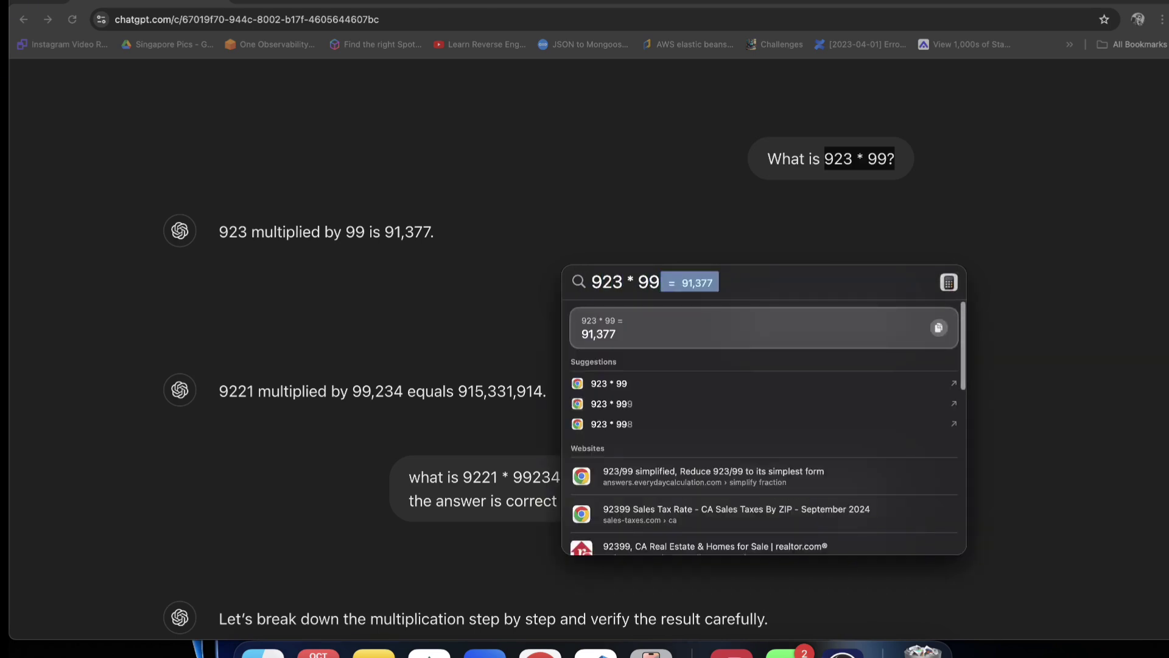
{"action": "left_click", "coordinate": [607, 195]}
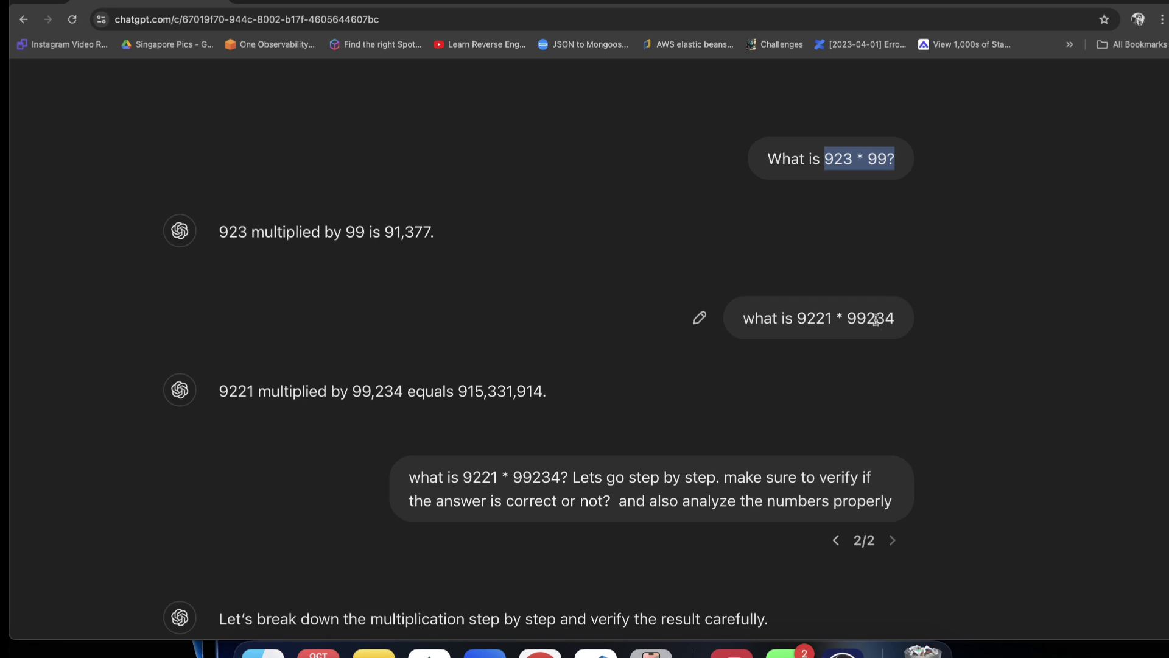
Step: Calculate 9221 * 99234 in Spotlight, giving 91,50,36,714 rather than ChatGPT's 915,331,914
{"action": "key", "text": "super+space"}
{"action": "type", "text": "922"}
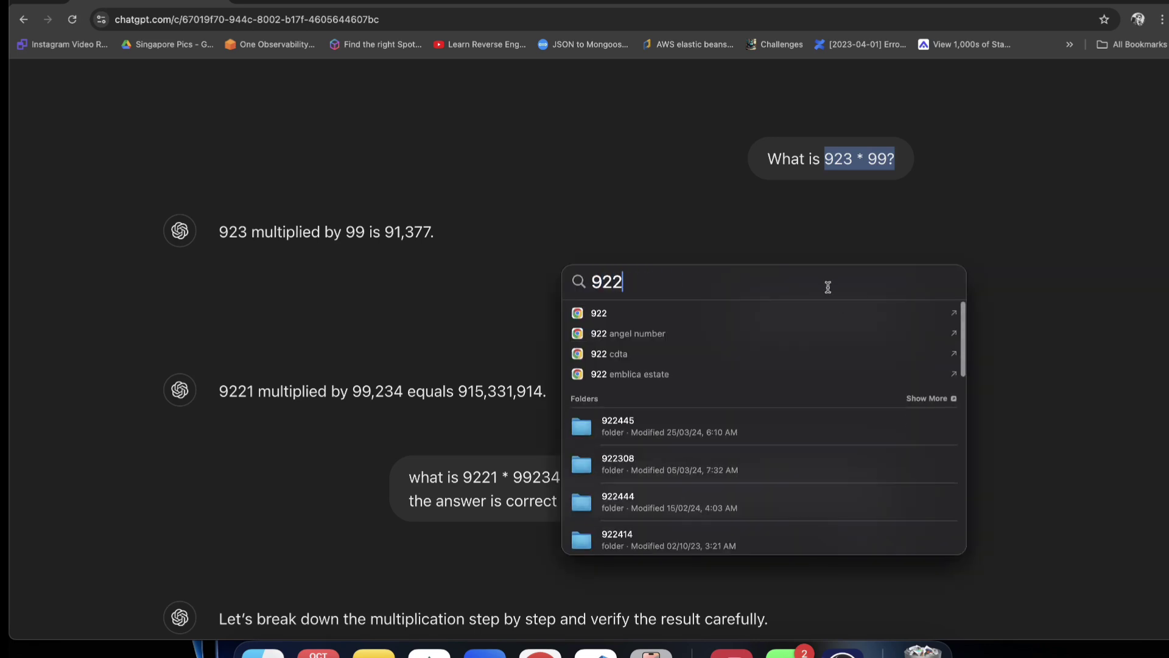
{"action": "left_click_drag", "start_coordinate": [828, 287], "coordinate": [530, 214]}
{"action": "type", "text": "1 * "}
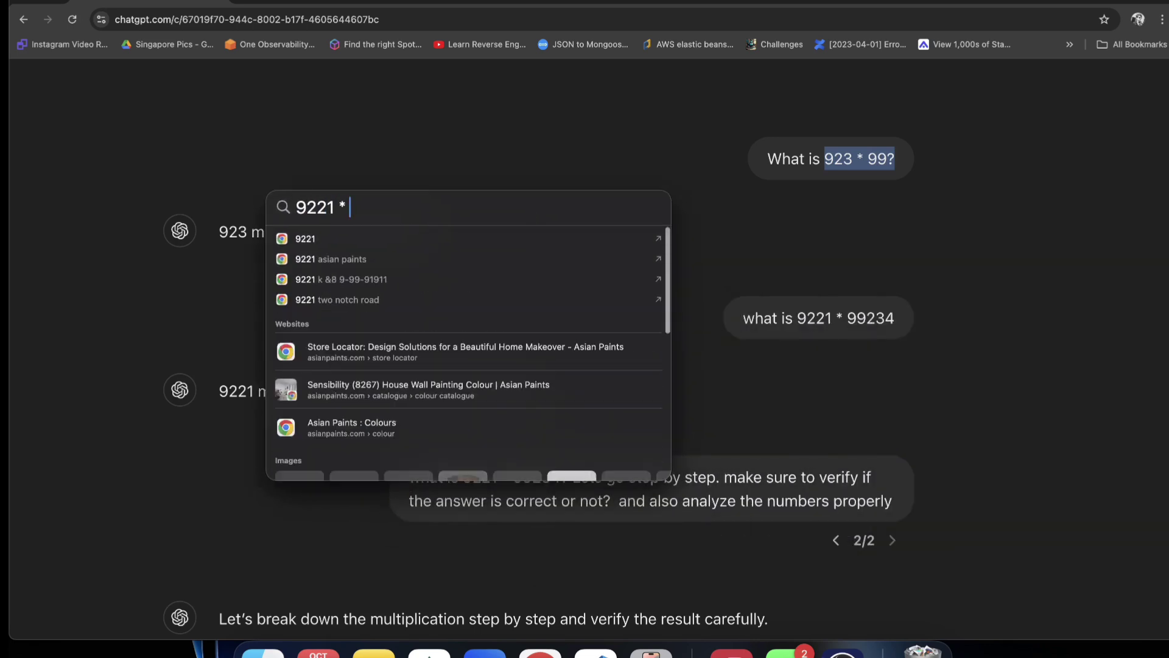
{"action": "type", "text": "992"}
{"action": "key", "text": "BackSpace"}
{"action": "type", "text": "992"}
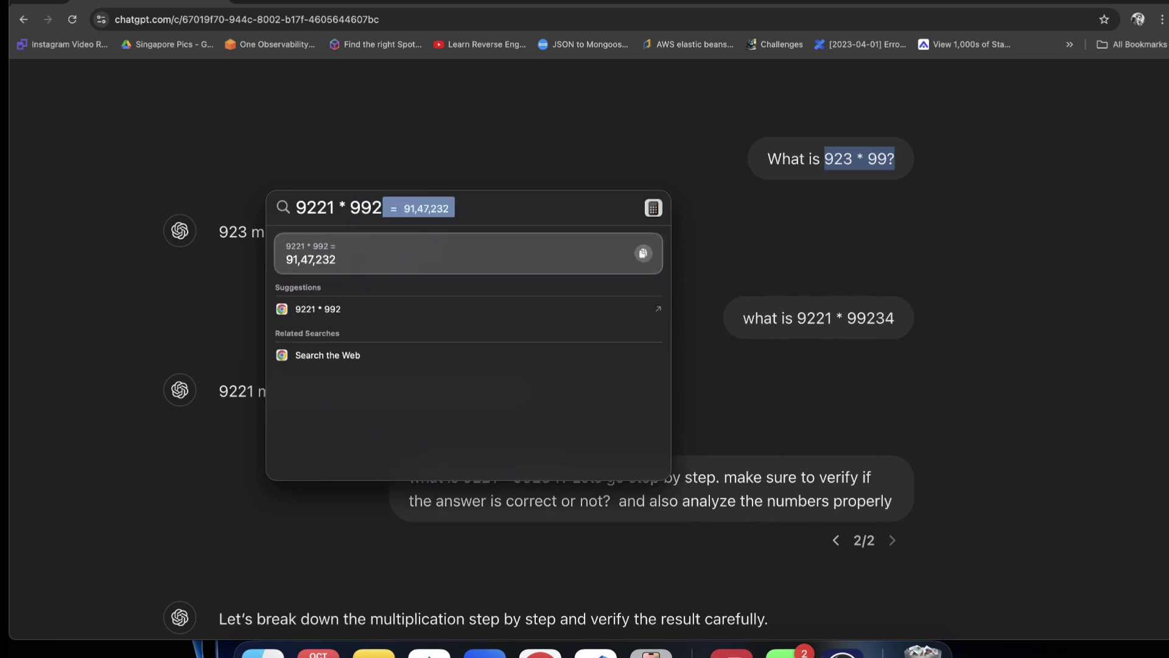
{"action": "type", "text": "34"}
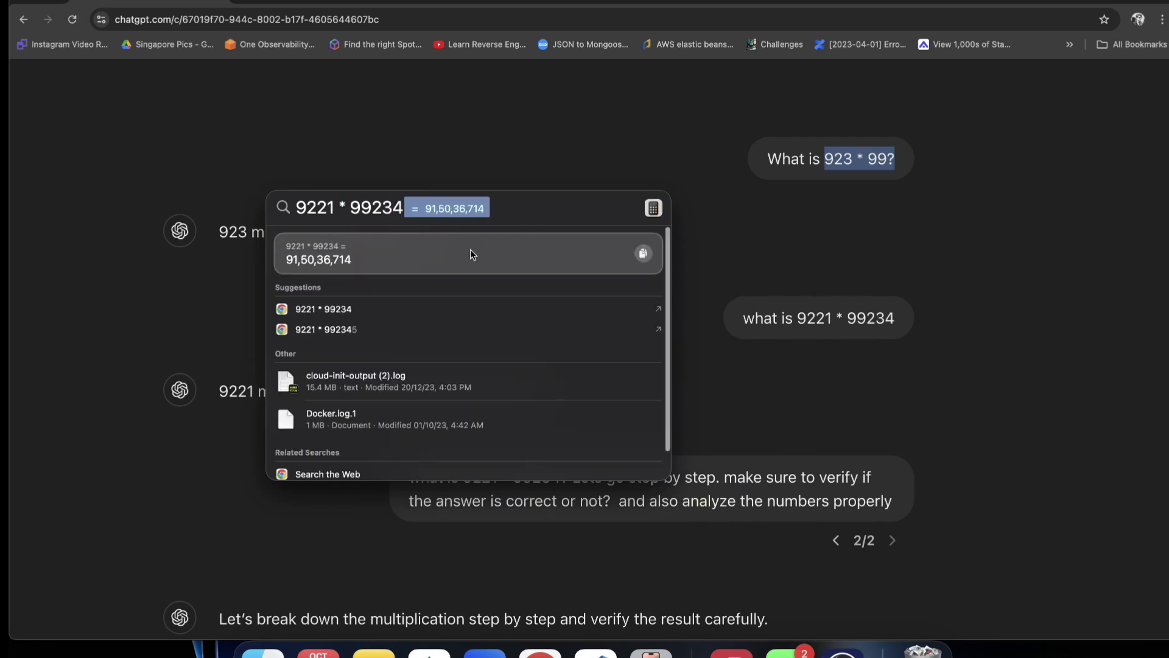
{"action": "left_click_drag", "start_coordinate": [357, 213], "coordinate": [487, 214]}
{"action": "left_click_drag", "start_coordinate": [576, 214], "coordinate": [932, 171]}
{"action": "mouse_move", "coordinate": [461, 391]}
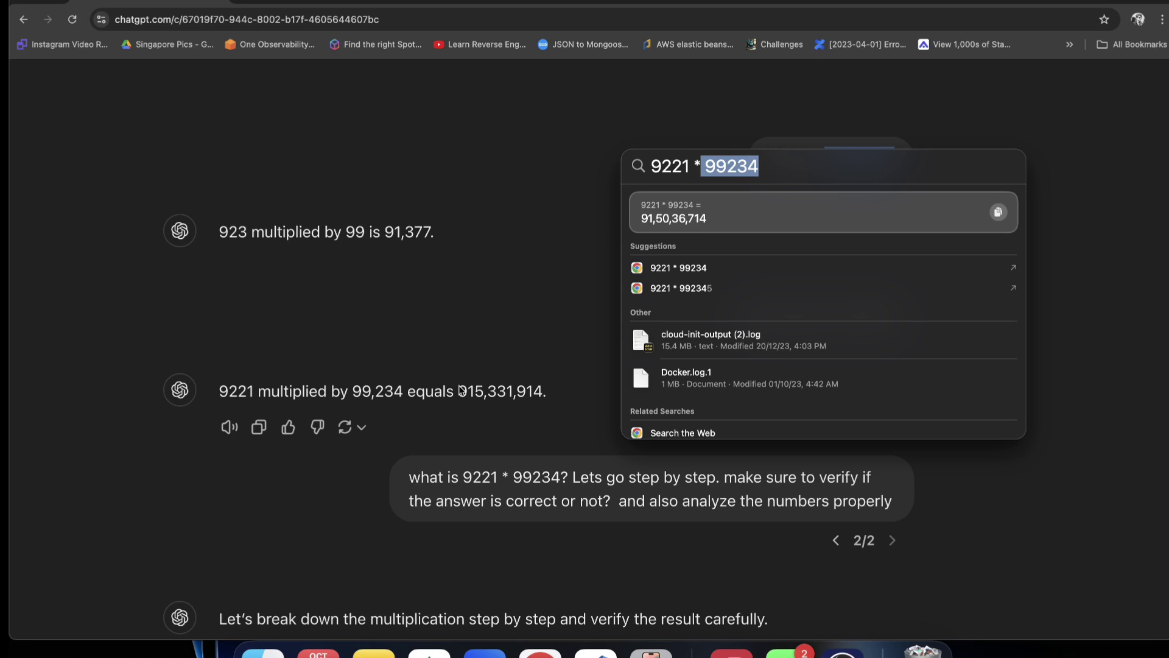
Step: Close Spotlight and highlight the verify-the-answer clause of the step-by-step prompt
{"action": "key", "text": "Escape"}
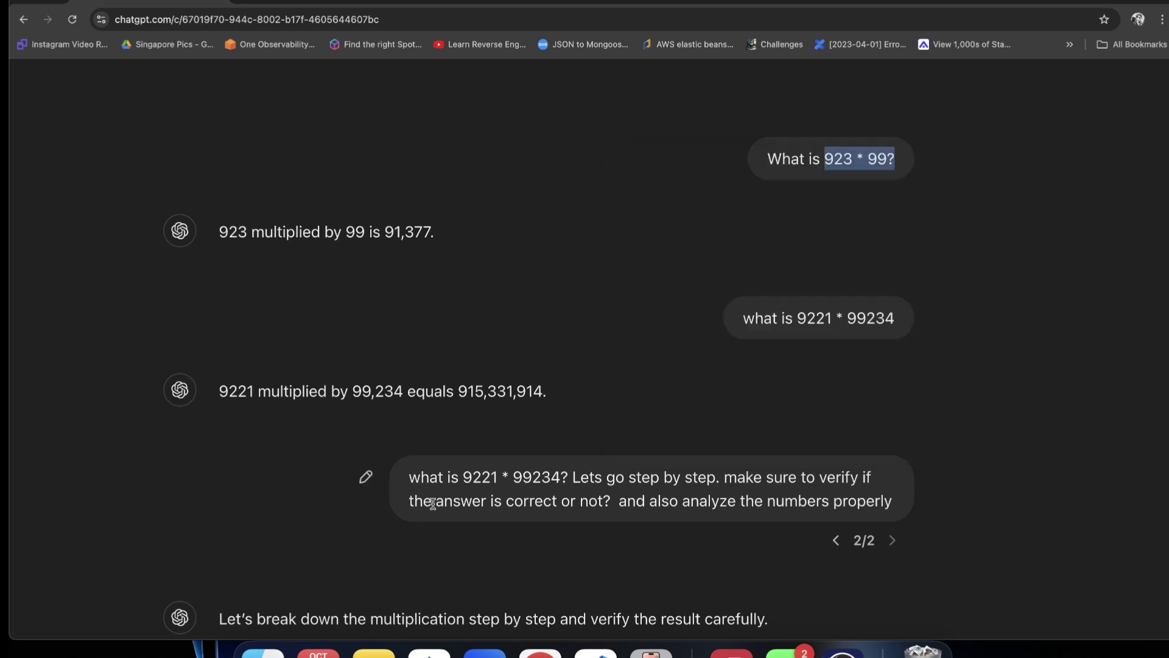
{"action": "triple_click", "coordinate": [438, 494]}
{"action": "scroll", "coordinate": [438, 494], "scroll_direction": "down", "scroll_amount": 3}
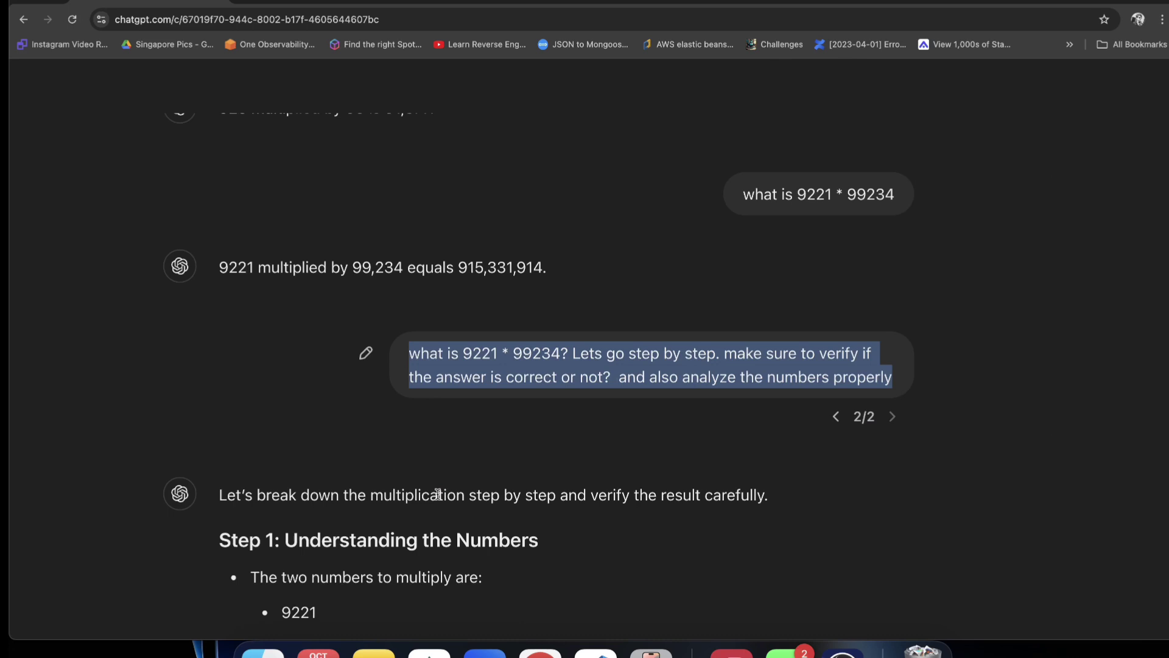
{"action": "left_click", "coordinate": [426, 361]}
{"action": "mouse_move", "coordinate": [409, 364]}
{"action": "left_mouse_down"}
{"action": "mouse_move", "coordinate": [749, 358]}
{"action": "mouse_move", "coordinate": [716, 350]}
{"action": "mouse_move", "coordinate": [887, 375]}
{"action": "mouse_move", "coordinate": [611, 373]}
{"action": "left_mouse_up"}
Step: Read through the reply from its opening sentence down to the Step 3 total, 915,036,714
{"action": "scroll", "coordinate": [613, 378], "scroll_direction": "down", "scroll_amount": 2}
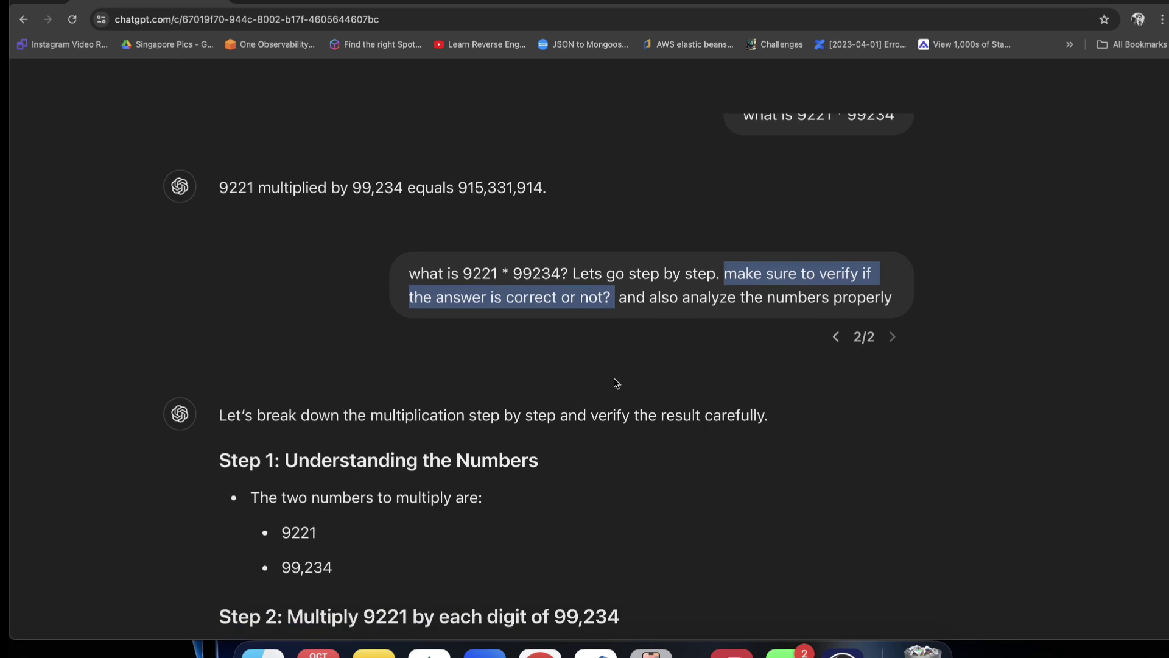
{"action": "scroll", "coordinate": [617, 382], "scroll_direction": "down", "scroll_amount": 3}
{"action": "scroll", "coordinate": [616, 382], "scroll_direction": "up", "scroll_amount": 1}
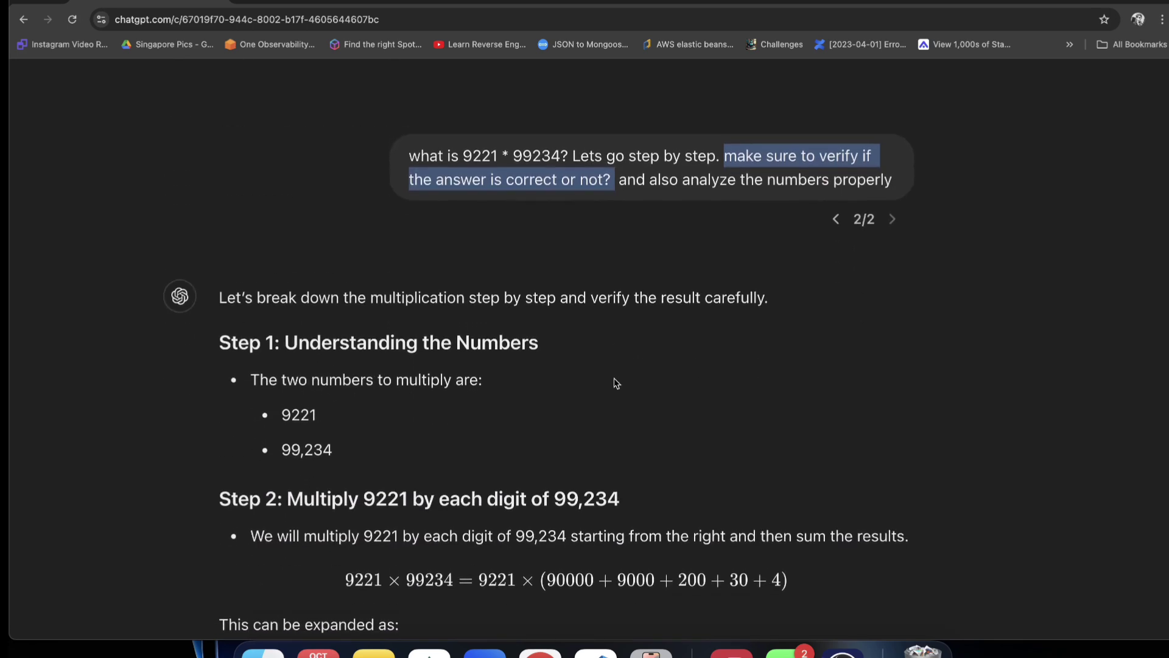
{"action": "scroll", "coordinate": [616, 382], "scroll_direction": "up", "scroll_amount": 1}
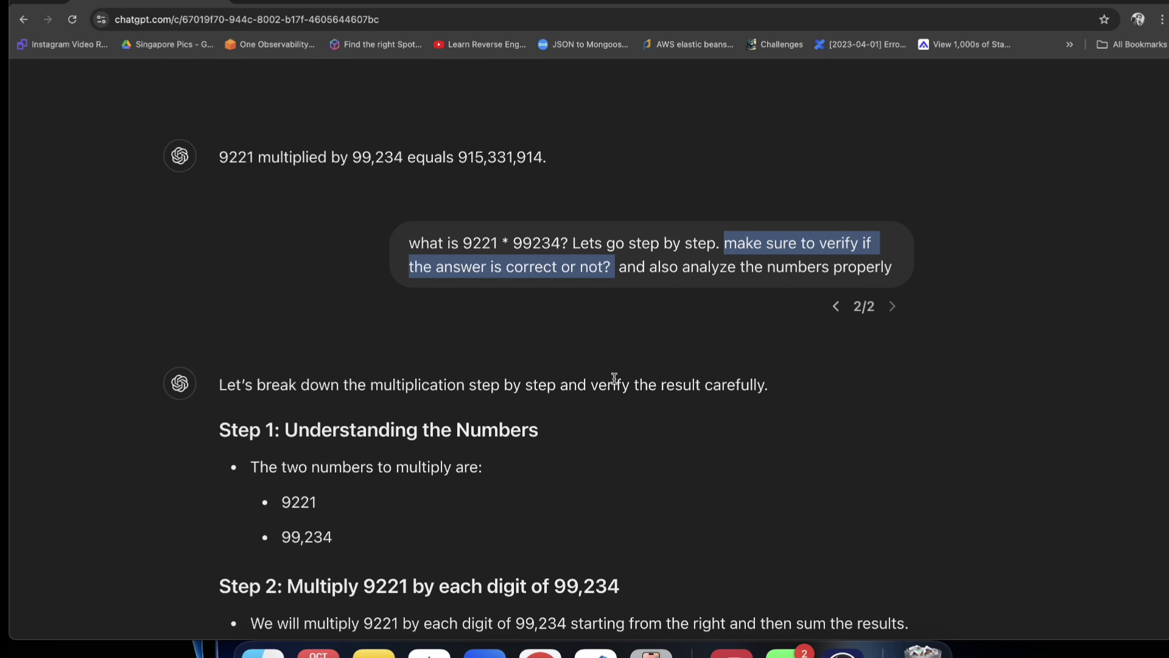
{"action": "scroll", "coordinate": [610, 394], "scroll_direction": "down", "scroll_amount": 3}
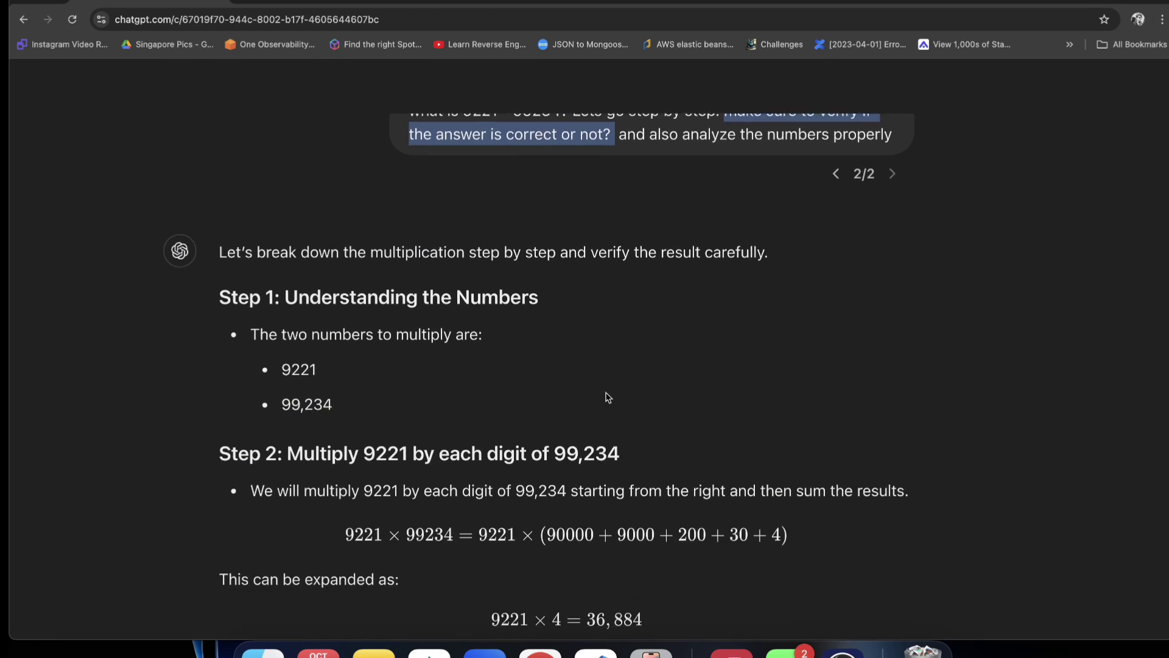
{"action": "left_click", "coordinate": [221, 268]}
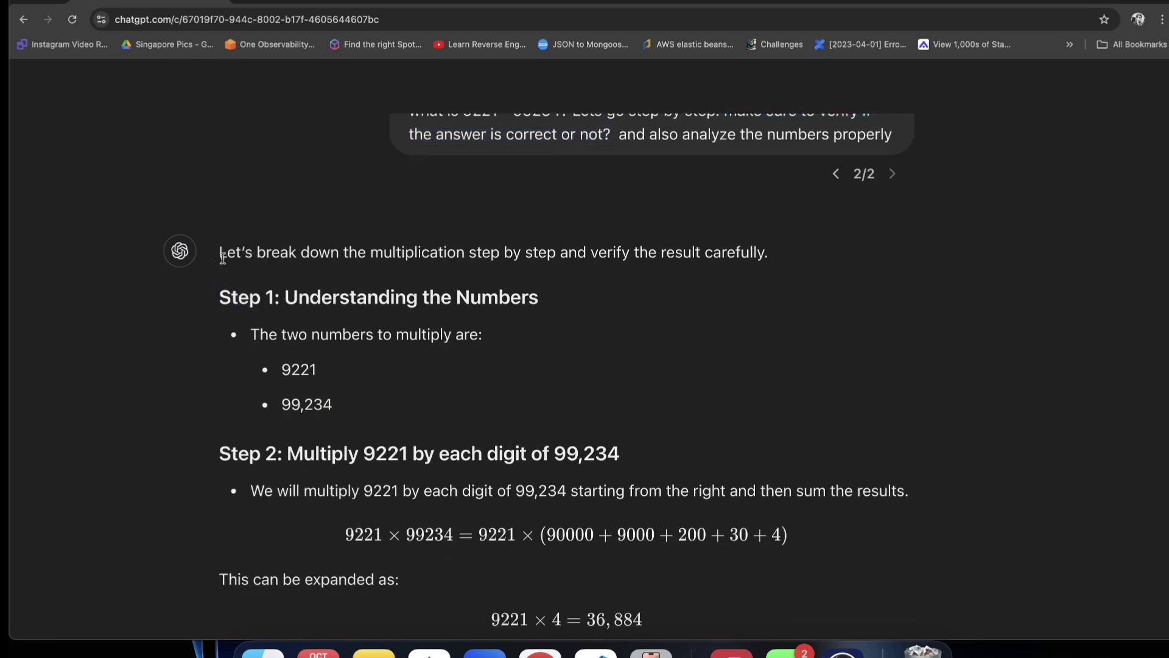
{"action": "double_click", "coordinate": [240, 247]}
{"action": "left_click", "coordinate": [236, 241]}
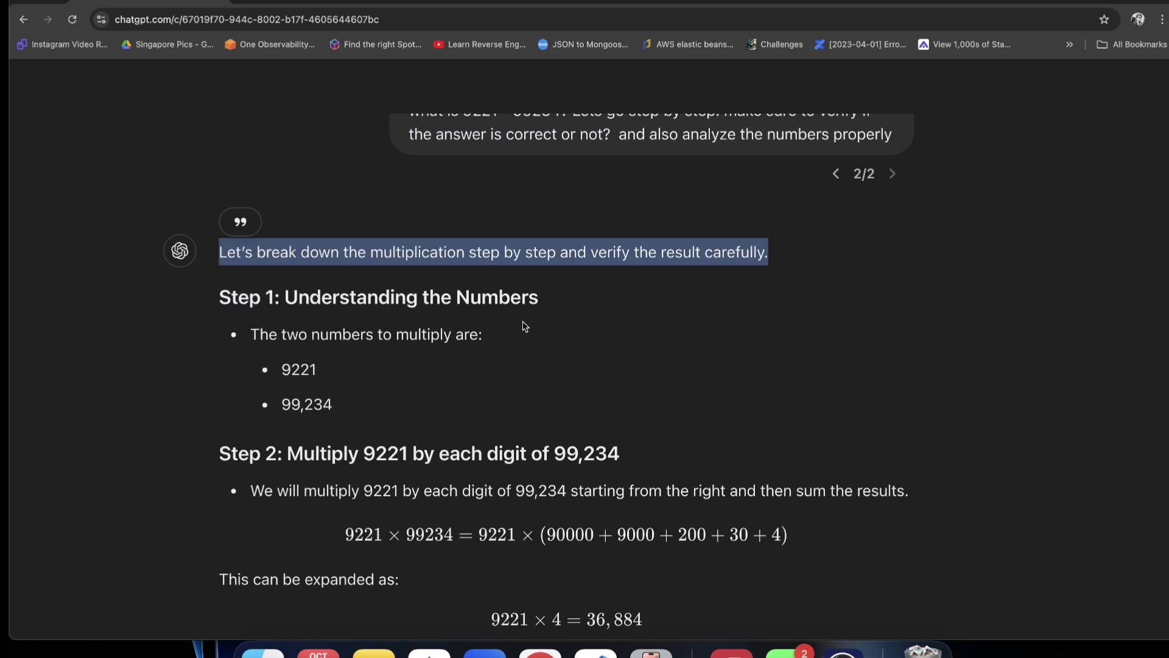
{"action": "scroll", "coordinate": [525, 327], "scroll_direction": "down", "scroll_amount": 7}
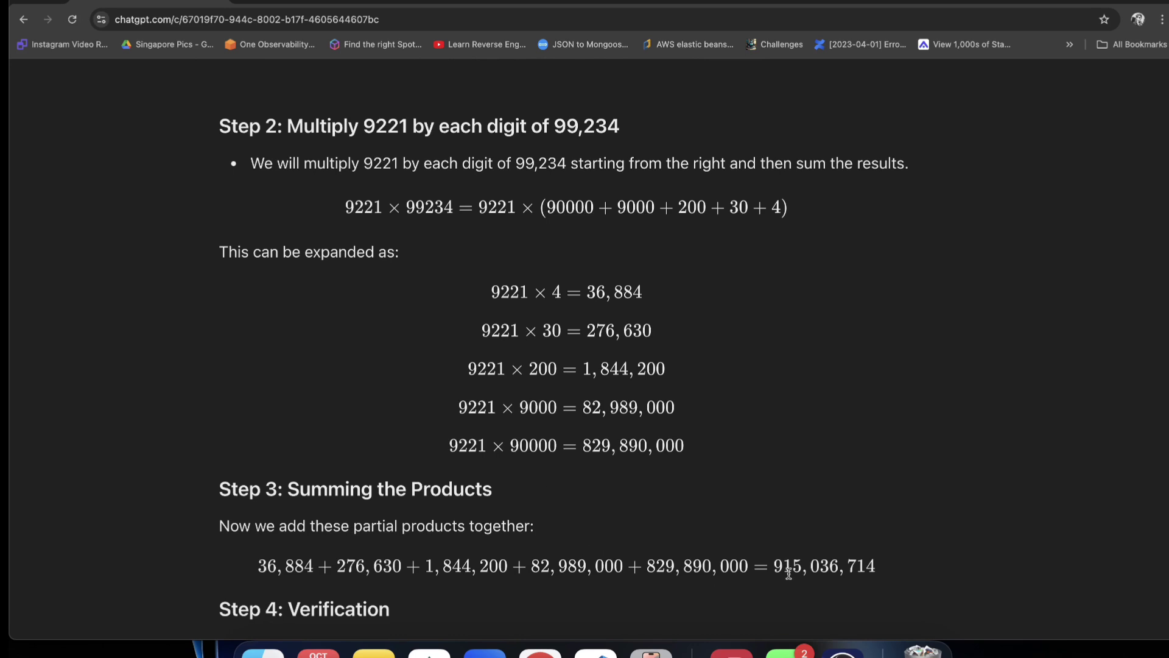
Step: Highlight the summed total and compare it with the Spotlight result for 9221 * 99234
{"action": "left_click_drag", "start_coordinate": [773, 565], "coordinate": [877, 565]}
{"action": "key", "text": "super+space"}
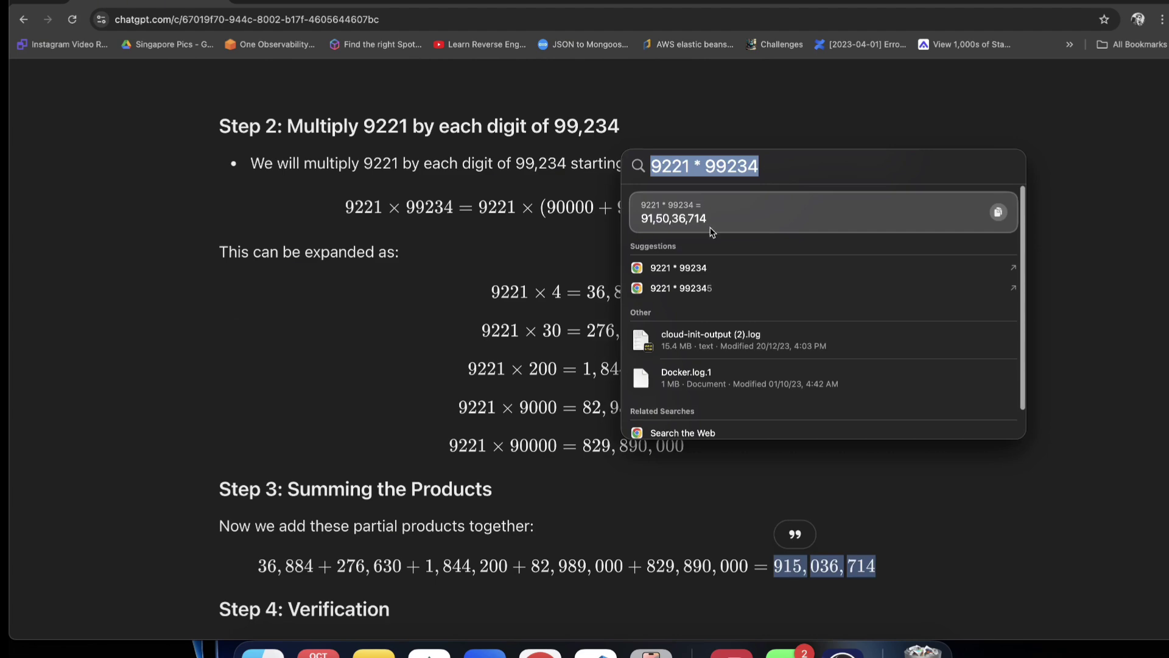
{"action": "key", "text": "Escape"}
Step: Highlight the Step 4 lines concluding that 9221 × 99,234 equals 915,036,714
{"action": "scroll", "coordinate": [842, 564], "scroll_direction": "down", "scroll_amount": 3}
{"action": "scroll", "coordinate": [579, 426], "scroll_direction": "down", "scroll_amount": 2}
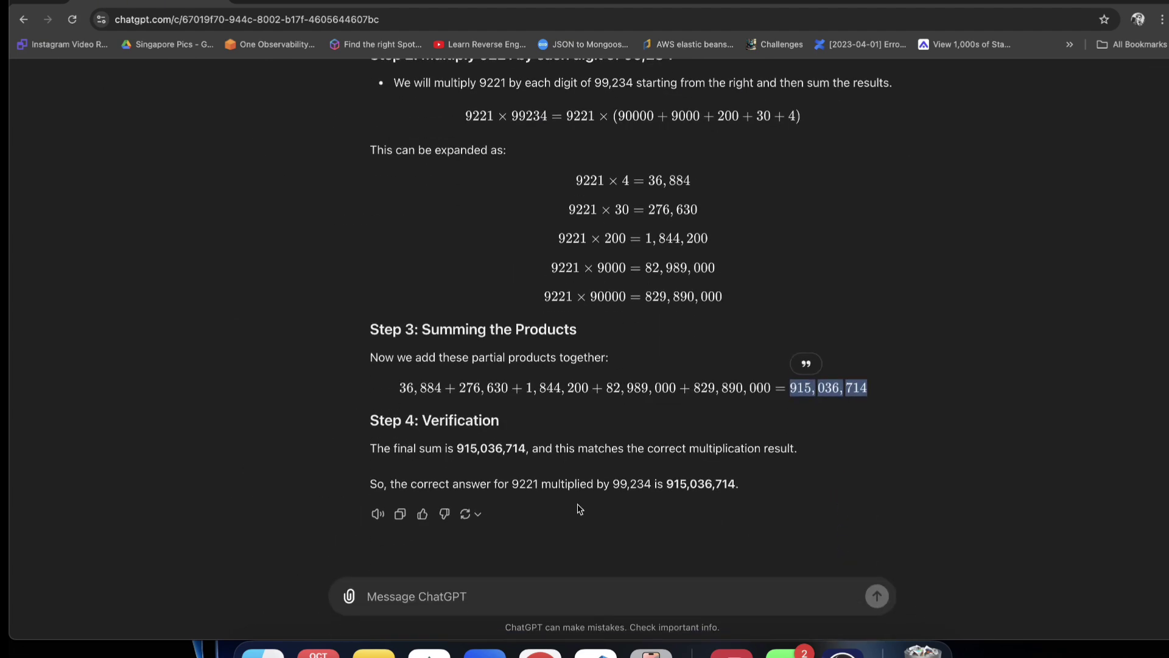
{"action": "scroll", "coordinate": [404, 439], "scroll_direction": "up", "scroll_amount": 3}
{"action": "triple_click", "coordinate": [433, 440]}
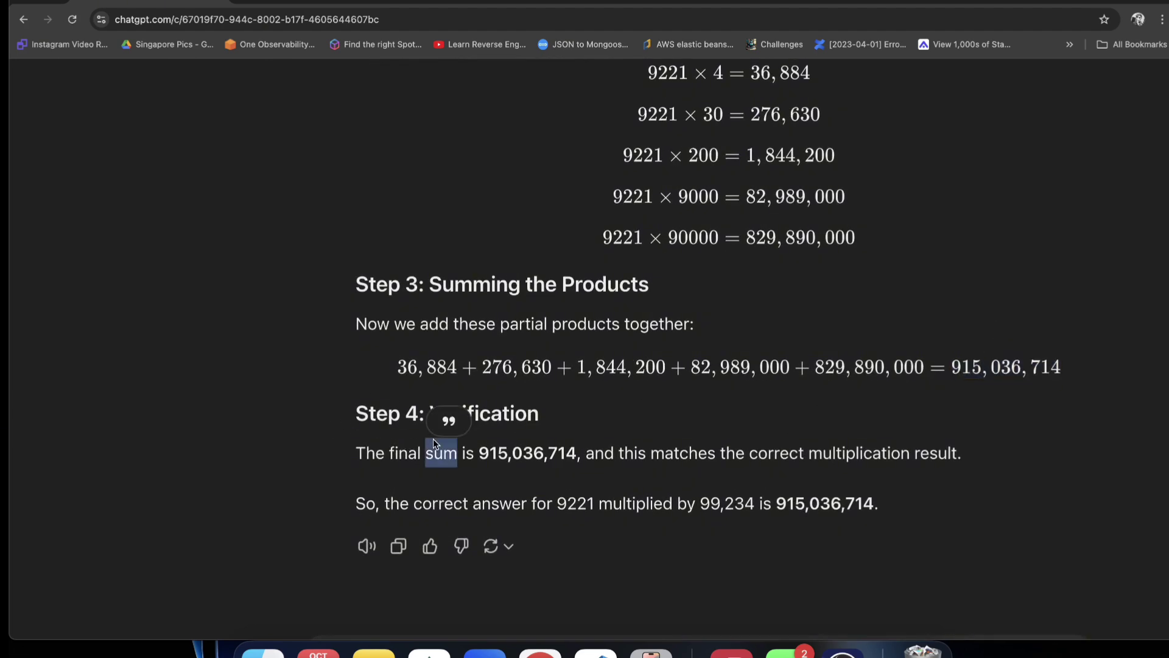
{"action": "triple_click", "coordinate": [443, 508]}
{"action": "scroll", "coordinate": [443, 508], "scroll_direction": "down", "scroll_amount": 3}
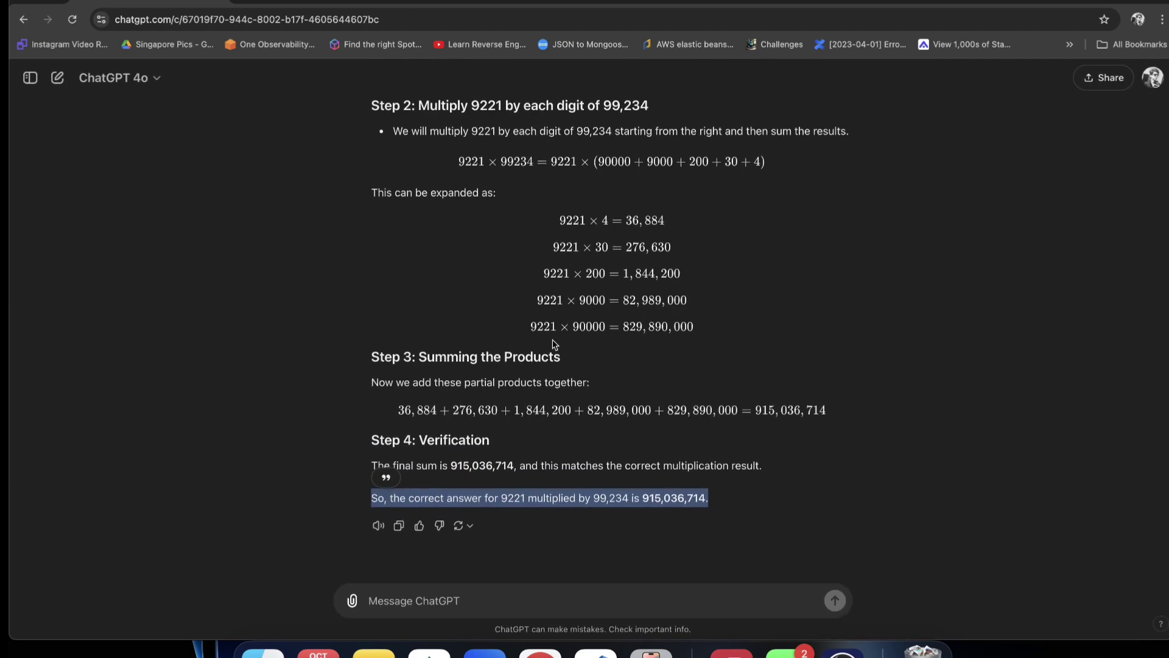
Step: Go back to the Genially slide defining Prompt and Prompt Engineering
{"action": "left_click", "coordinate": [571, 3]}
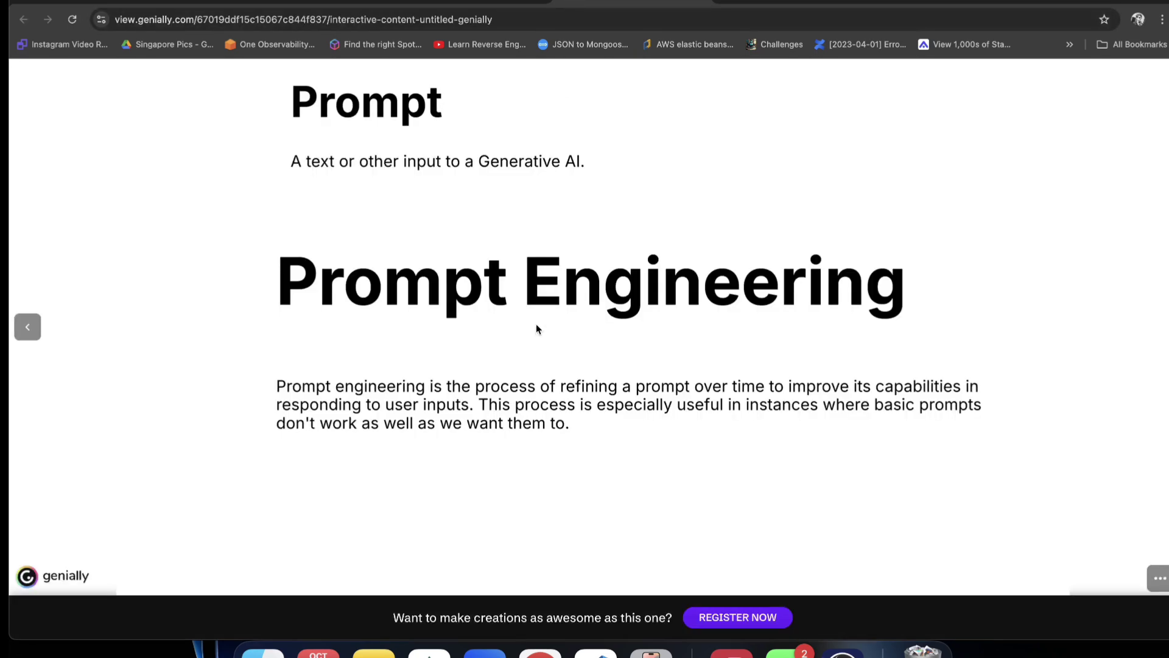